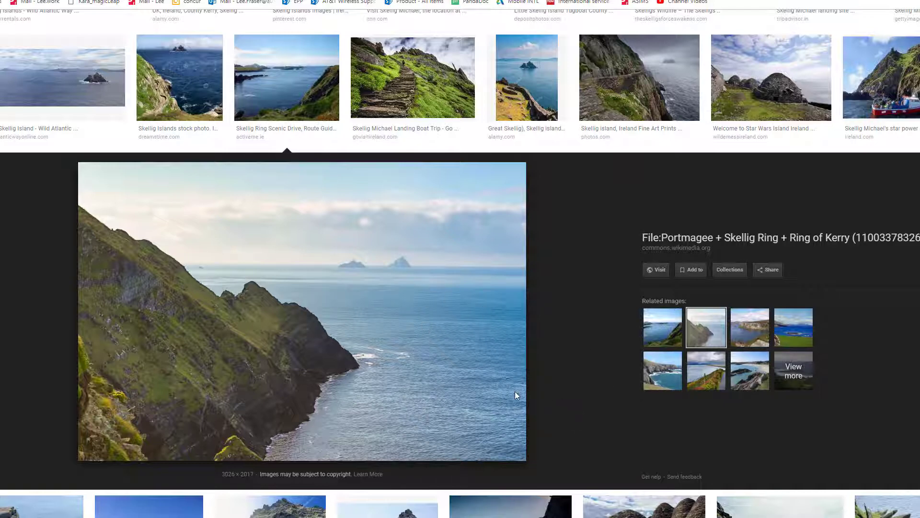
# Preview the Portmagee + Skellig Ring + Ring of Kerry photo from the Skellig islands image results.
pyautogui.click(663, 328)
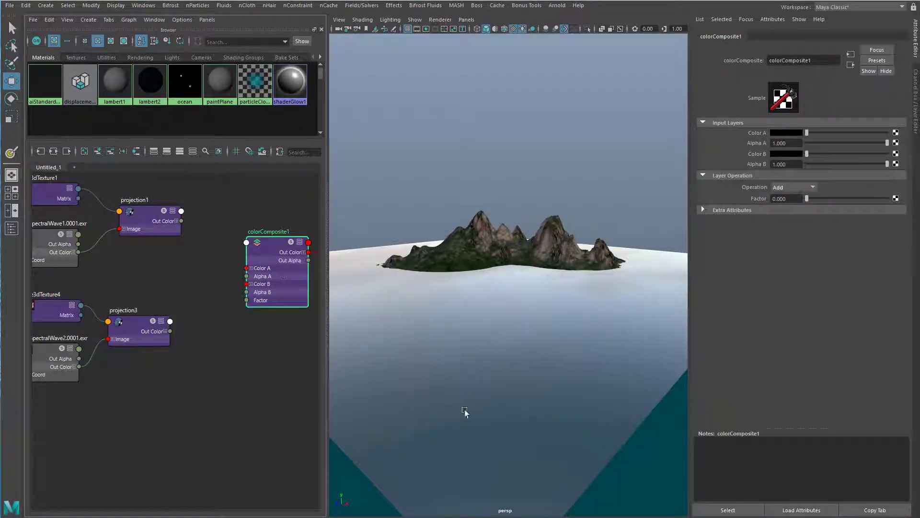
# Render the island scene in the Arnold RenderView to see its calm, flat ocean.
pyautogui.click(557, 5)
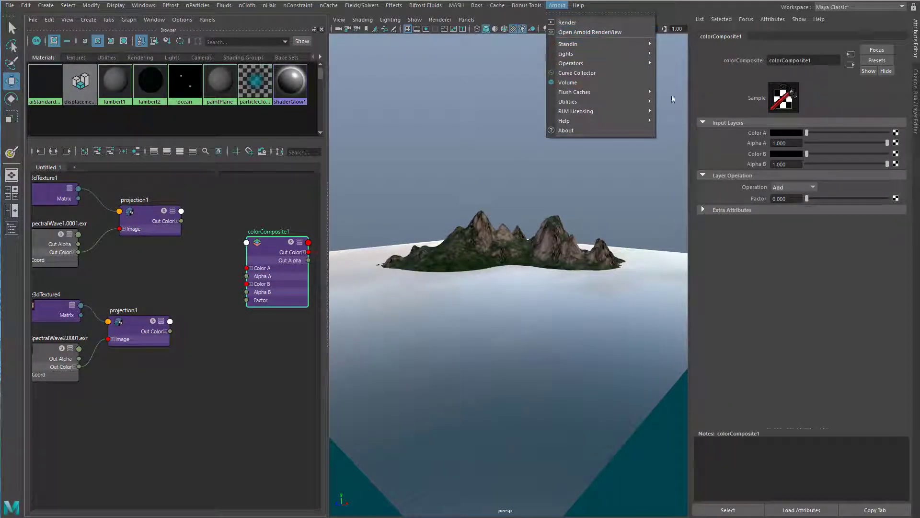
pyautogui.click(608, 32)
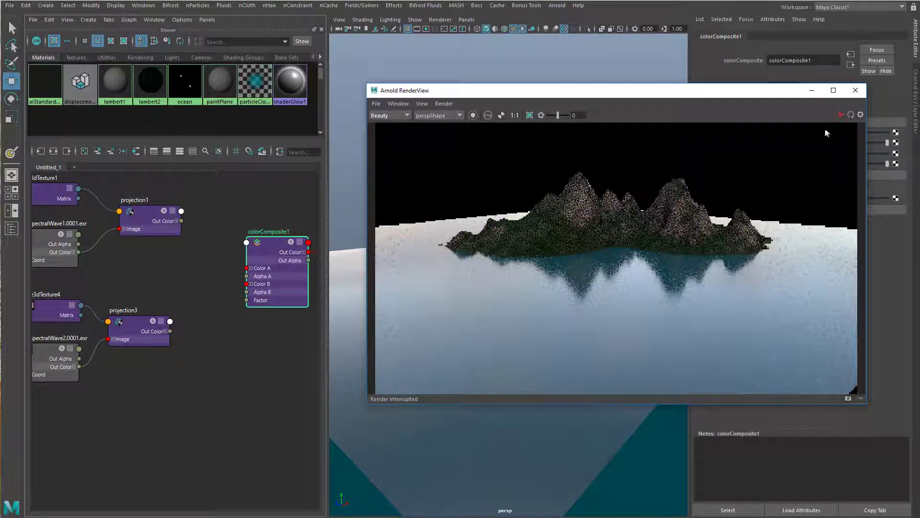
pyautogui.click(839, 116)
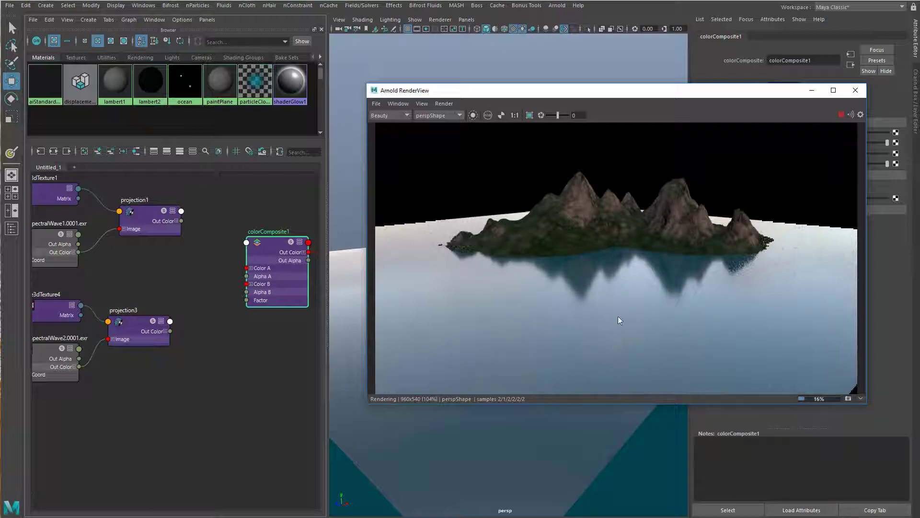
# Connect projection1 to colorComposite1 Color A, remove it, then wire projection3 Out Color there.
pyautogui.keyDown('alt'); pyautogui.moveTo(291, 204); pyautogui.dragTo(116, 209, button='middle'); pyautogui.keyUp('alt')
pyautogui.keyDown('alt'); pyautogui.moveTo(218, 412); pyautogui.dragTo(4, 336, button='middle'); pyautogui.keyUp('alt')
pyautogui.keyDown('alt'); pyautogui.moveTo(237, 265); pyautogui.dragTo(458, 300, button='middle'); pyautogui.keyUp('alt')
pyautogui.keyDown('alt'); pyautogui.moveTo(188, 223); pyautogui.dragTo(276, 223, button='middle'); pyautogui.keyUp('alt')
pyautogui.moveTo(143, 258); pyautogui.dragTo(142, 255)
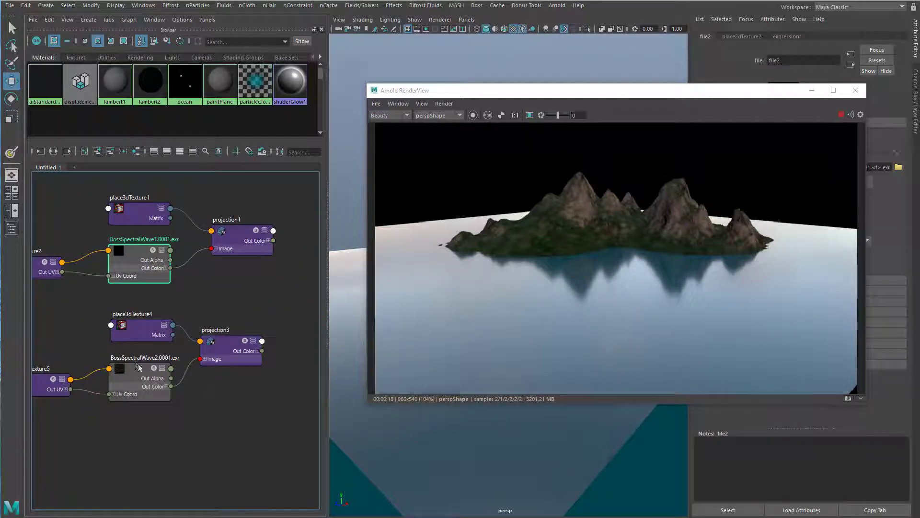
pyautogui.click(137, 379)
pyautogui.keyDown('alt'); pyautogui.moveTo(220, 277); pyautogui.dragTo(73, 285, button='middle'); pyautogui.keyUp('alt')
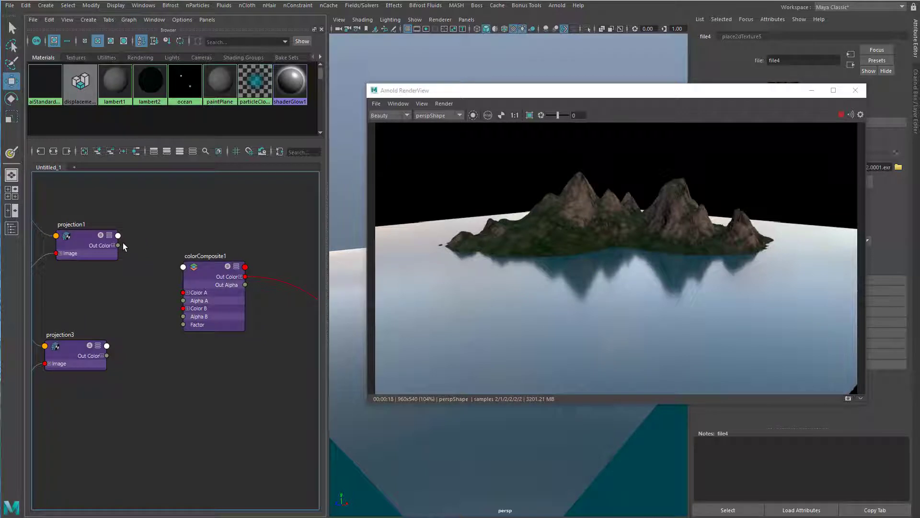
pyautogui.moveTo(163, 281); pyautogui.dragTo(183, 292)
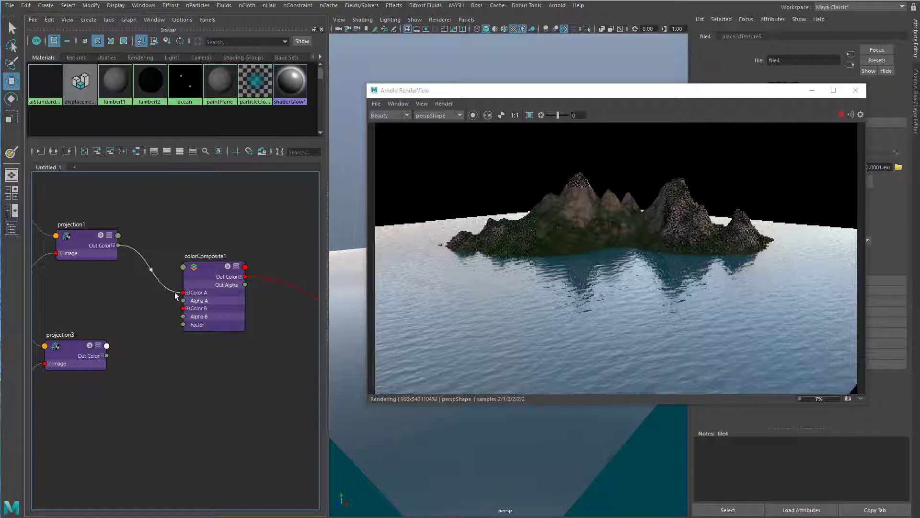
pyautogui.moveTo(176, 291); pyautogui.dragTo(131, 314)
pyautogui.moveTo(106, 356); pyautogui.dragTo(183, 293)
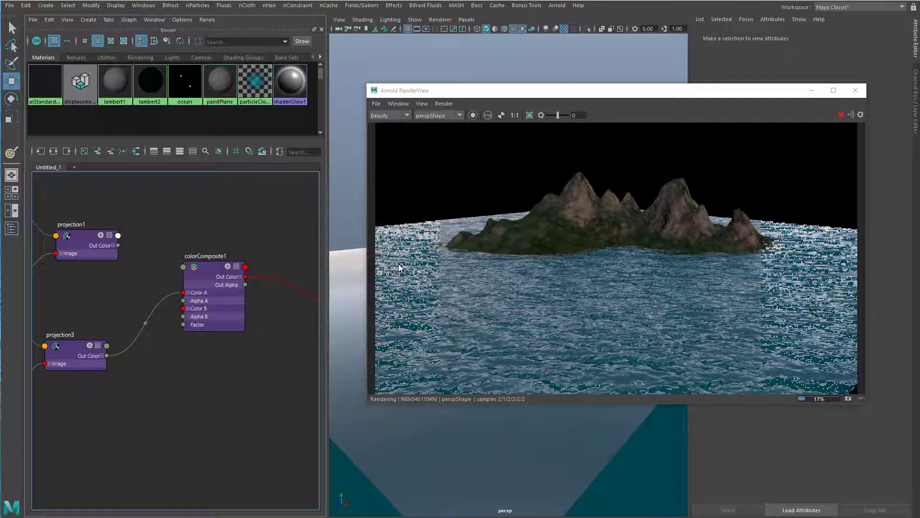
# Rewire colorComposite1 with projection1 into Color A and projection3 into Color B, then close RenderView.
pyautogui.click(163, 295)
pyautogui.press('Delete')
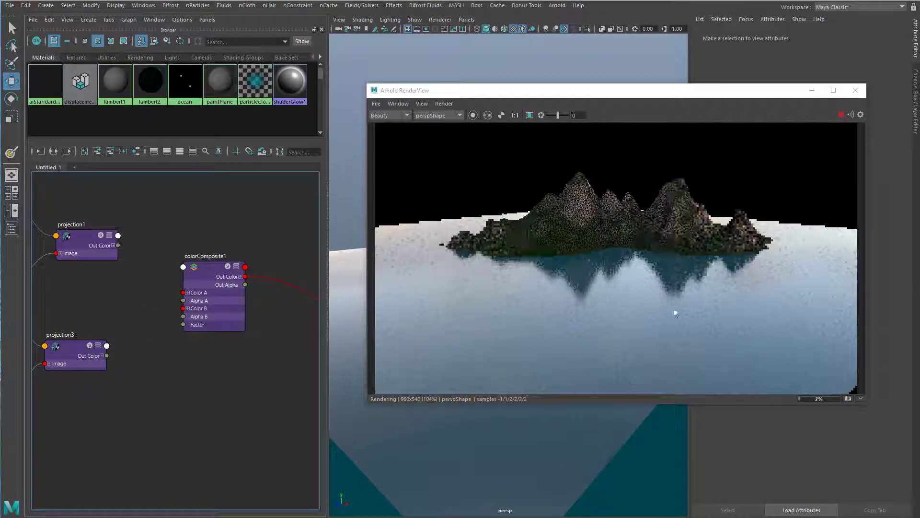
pyautogui.moveTo(119, 247); pyautogui.dragTo(183, 292)
pyautogui.moveTo(106, 356); pyautogui.dragTo(183, 308)
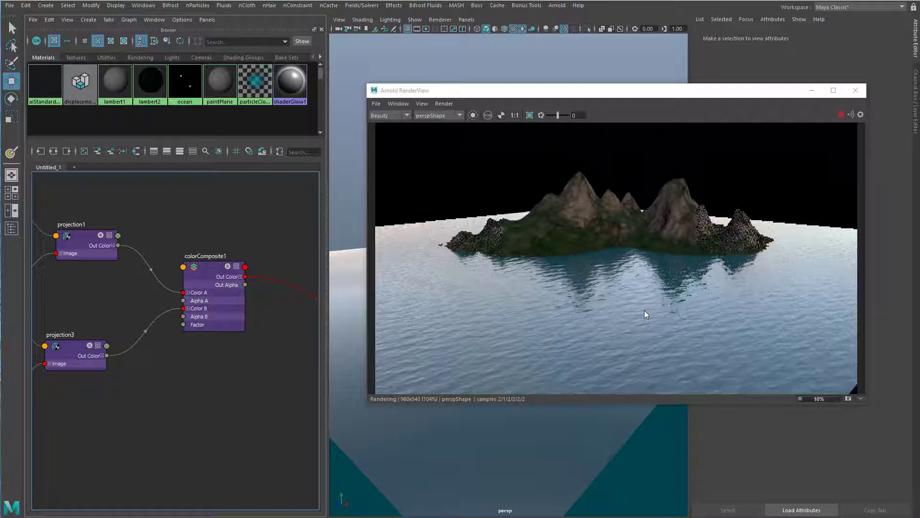
pyautogui.click(840, 115)
pyautogui.click(855, 90)
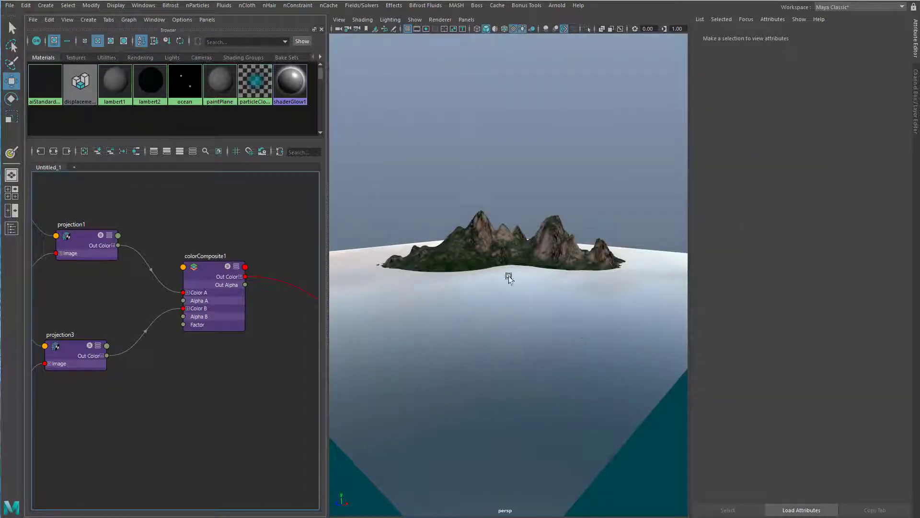
# Show the Channel Box/Layer Editor and make the paintGEO layer visible.
pyautogui.press('space')
pyautogui.hotkey('ctrl', 'a')
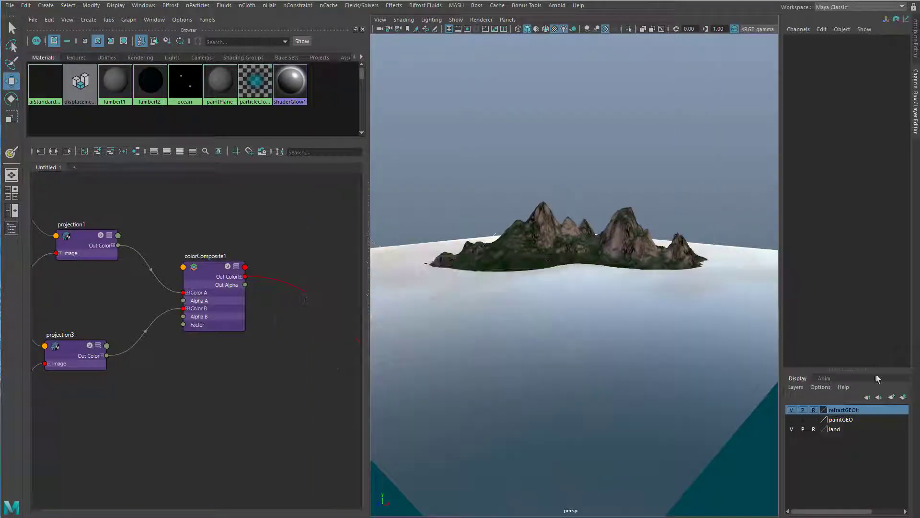
pyautogui.click(792, 421)
# Select pPlane4 and start the 3D Paint Tool on it.
pyautogui.click(521, 104)
pyautogui.keyDown('alt'); pyautogui.moveTo(628, 244); pyautogui.dragTo(637, 258); pyautogui.keyUp('alt')
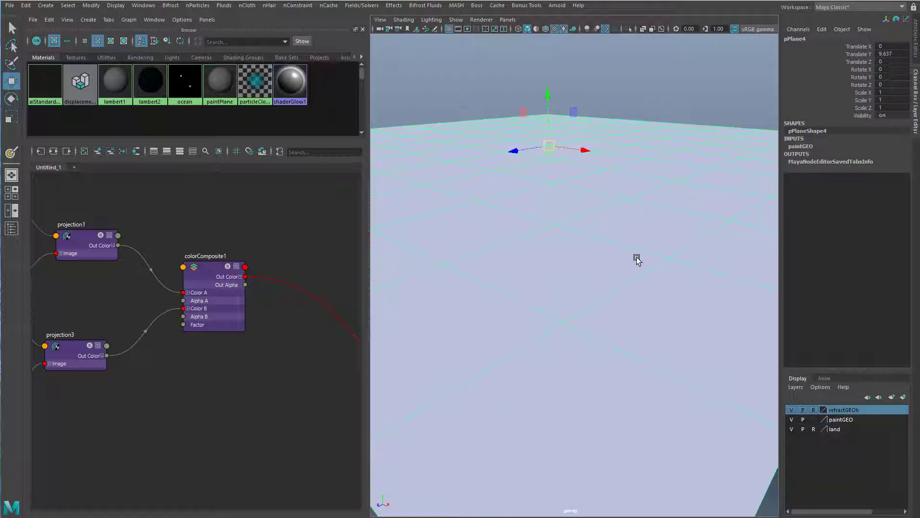
pyautogui.keyDown('alt'); pyautogui.moveTo(637, 259); pyautogui.dragTo(571, 223, button='right'); pyautogui.keyUp('alt')
pyautogui.keyDown('alt'); pyautogui.moveTo(571, 225); pyautogui.dragTo(599, 257); pyautogui.keyUp('alt')
pyautogui.press('space')
pyautogui.moveTo(545, 173)
pyautogui.mouseDown(button='right')
pyautogui.moveTo(553, 336)
pyautogui.moveTo(609, 355)
pyautogui.moveTo(618, 348)
pyautogui.mouseUp(button='right')
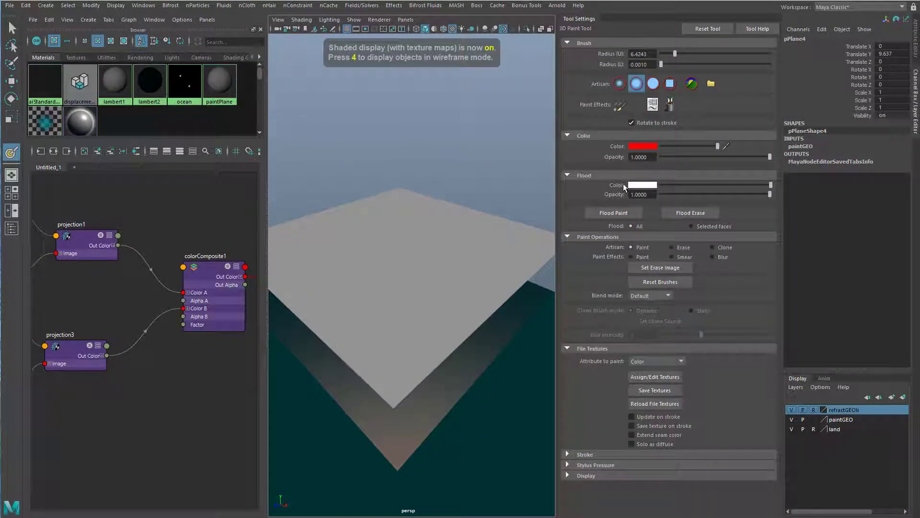
# Assign pPlane4 a 2048 JPEG texture, paint a soft red circle, then hide paintGEO.
pyautogui.click(647, 149)
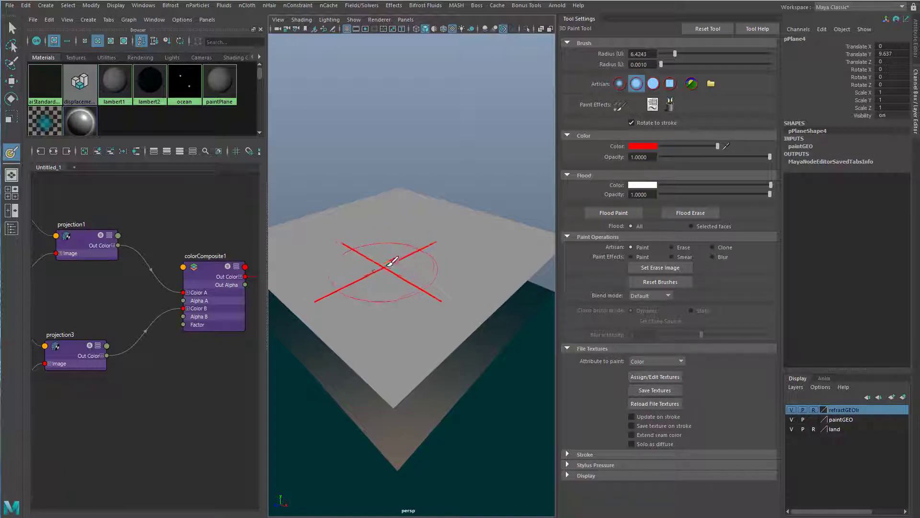
pyautogui.click(651, 379)
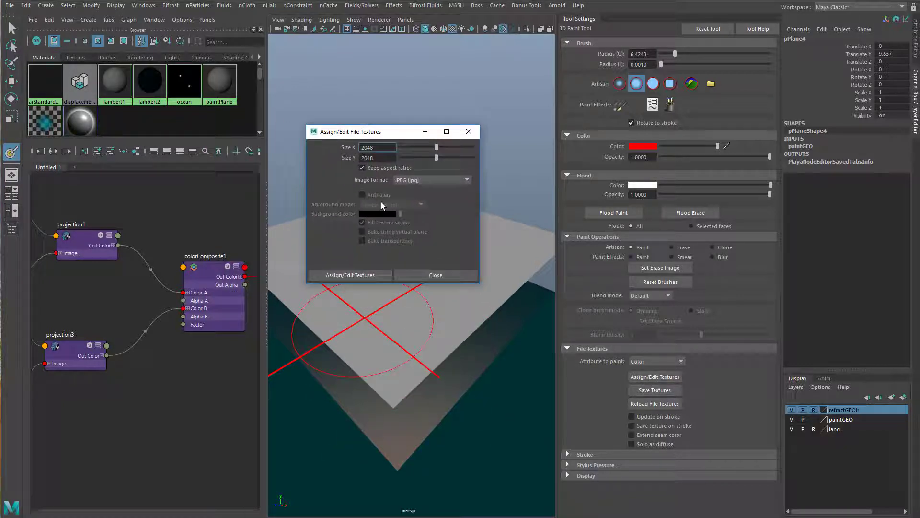
pyautogui.click(435, 182)
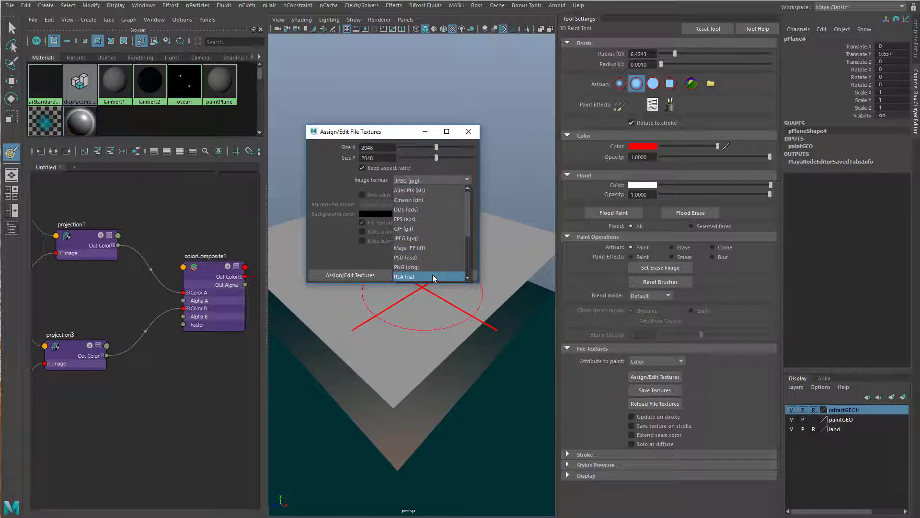
pyautogui.click(329, 272)
pyautogui.click(349, 277)
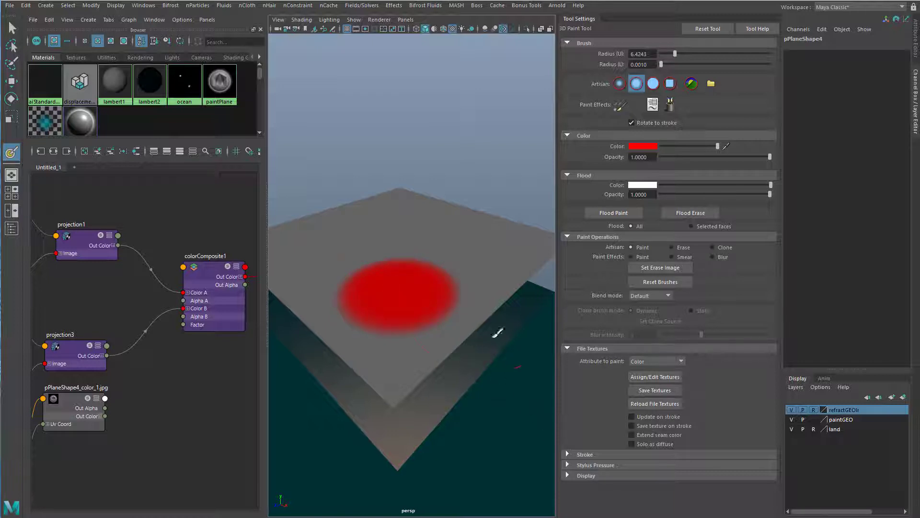
pyautogui.click(791, 419)
# Switch to the Move tool and close the Tool Settings panel.
pyautogui.press('w')
pyautogui.keyDown('alt'); pyautogui.moveTo(428, 307); pyautogui.dragTo(418, 271); pyautogui.keyUp('alt')
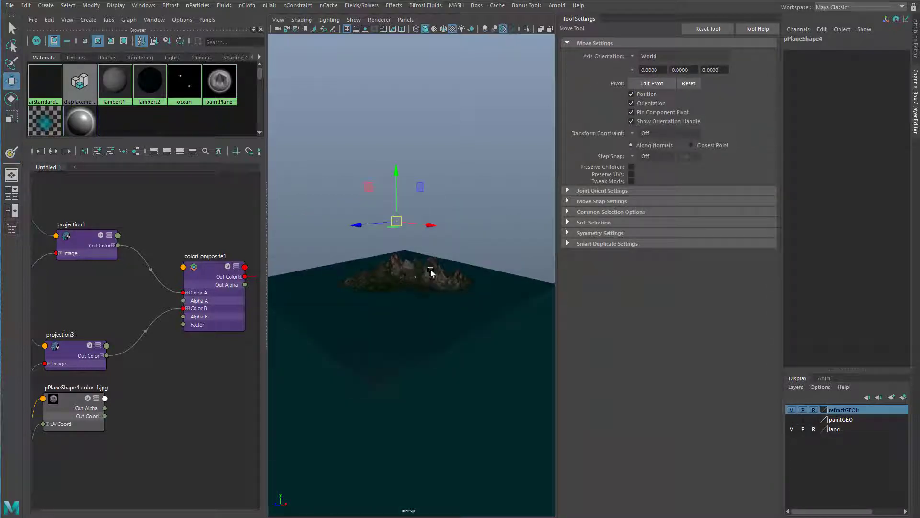
pyautogui.scroll(4, 419, 271)
pyautogui.rightClick(582, 20)
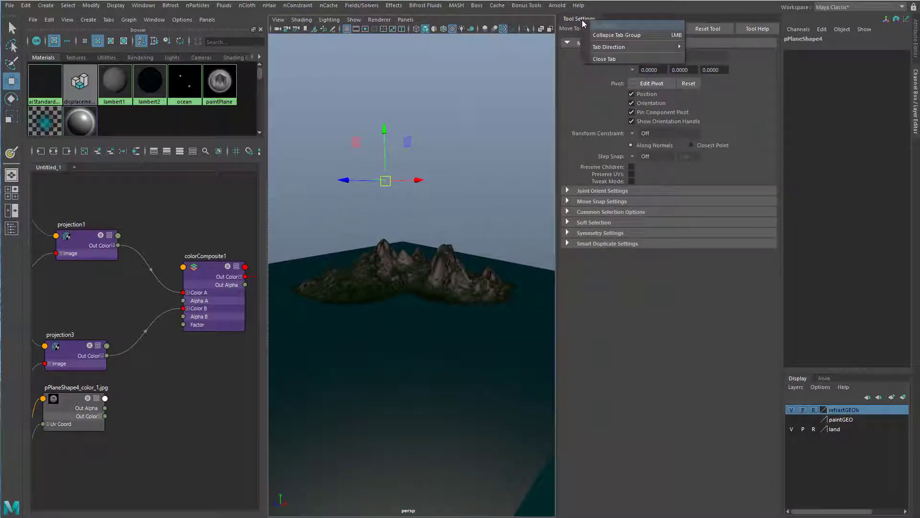
pyautogui.click(611, 60)
pyautogui.keyDown('alt'); pyautogui.moveTo(505, 166); pyautogui.dragTo(562, 151); pyautogui.keyUp('alt')
# Connect pPlaneShape4_color_1.jpg's Out Color to colorComposite1's Factor.
pyautogui.keyDown('alt'); pyautogui.moveTo(177, 359); pyautogui.dragTo(301, 308, button='middle'); pyautogui.keyUp('alt')
pyautogui.moveTo(179, 360)
pyautogui.mouseDown()
pyautogui.moveTo(199, 361)
pyautogui.moveTo(189, 358)
pyautogui.mouseUp()
pyautogui.keyDown('alt'); pyautogui.moveTo(264, 314); pyautogui.dragTo(210, 318, button='middle'); pyautogui.keyUp('alt')
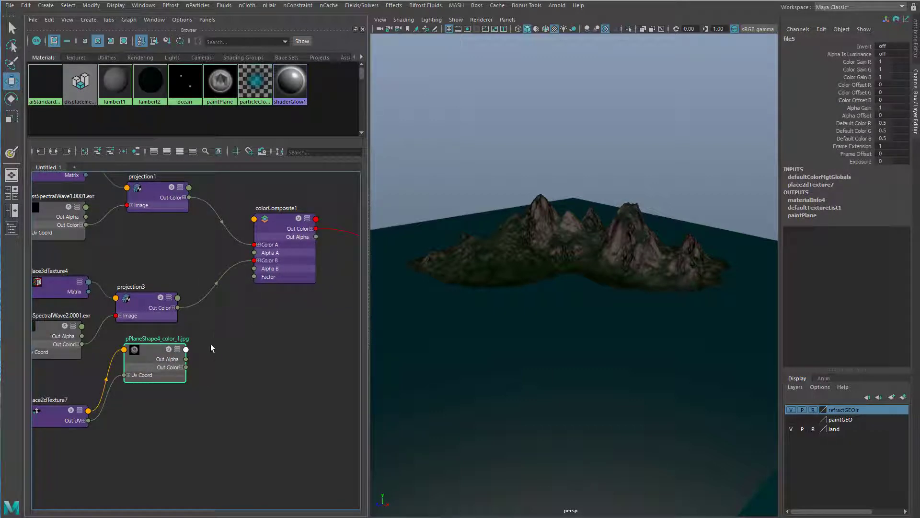
pyautogui.click(181, 367)
pyautogui.moveTo(213, 371); pyautogui.dragTo(254, 277)
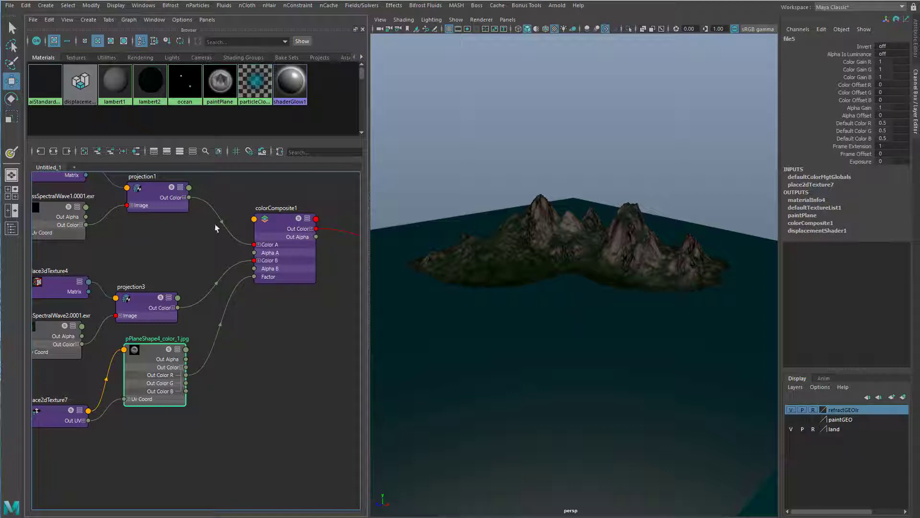
# Render the island with the mask-mixed waves in the Arnold RenderView.
pyautogui.keyDown('alt'); pyautogui.moveTo(599, 260); pyautogui.dragTo(607, 257); pyautogui.keyUp('alt')
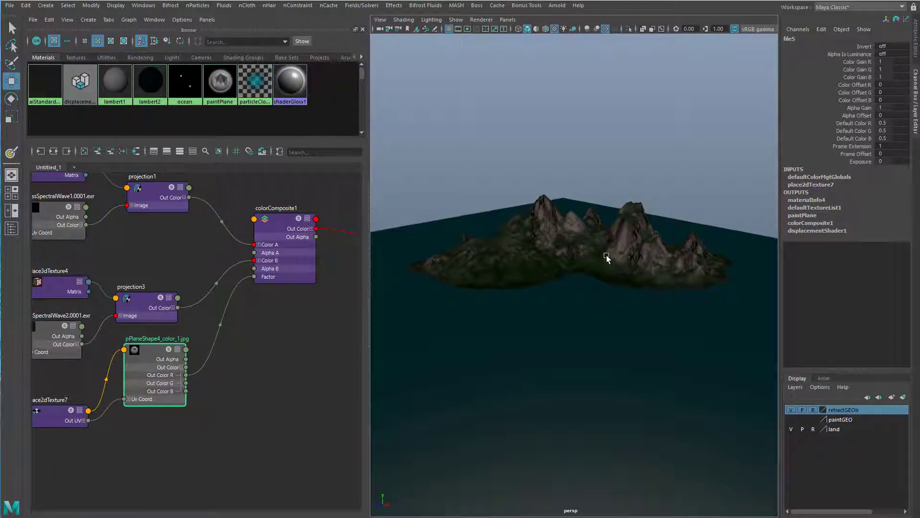
pyautogui.click(557, 6)
pyautogui.click(590, 31)
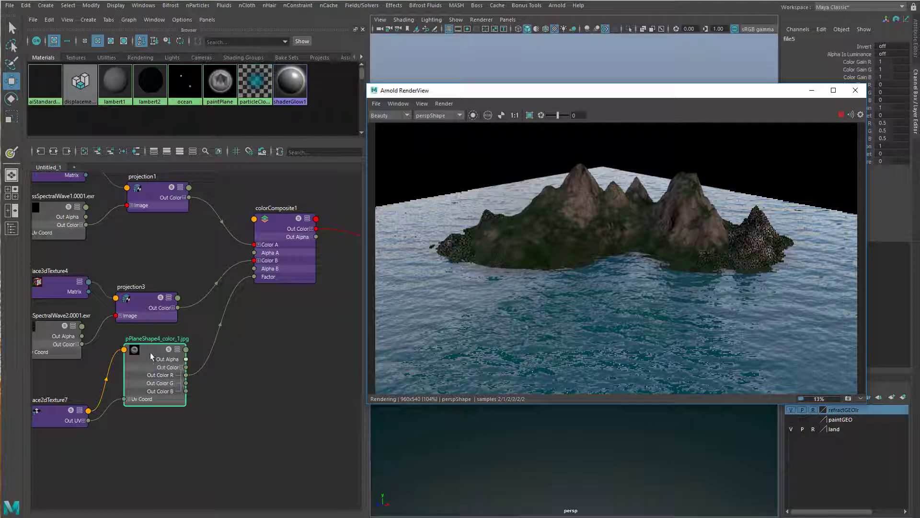
pyautogui.moveTo(149, 353); pyautogui.dragTo(149, 367)
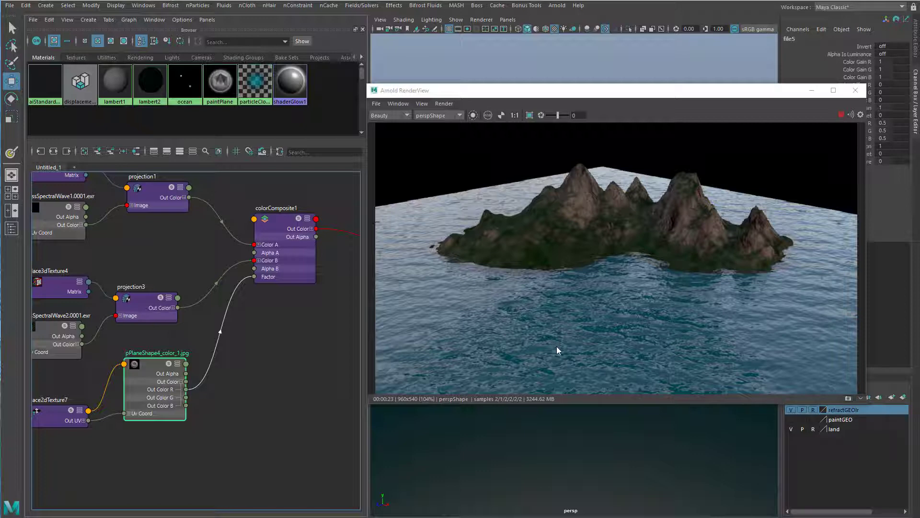
pyautogui.moveTo(286, 229); pyautogui.dragTo(282, 236)
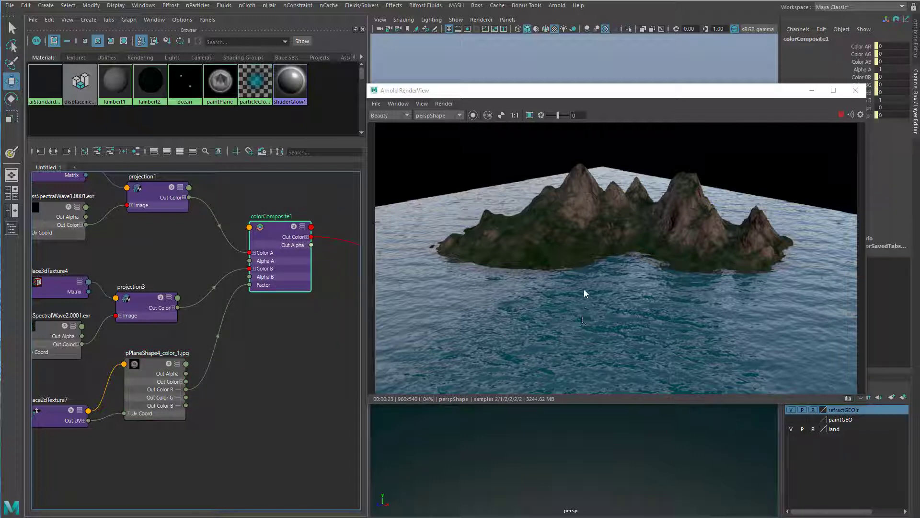
pyautogui.moveTo(265, 229); pyautogui.dragTo(271, 231)
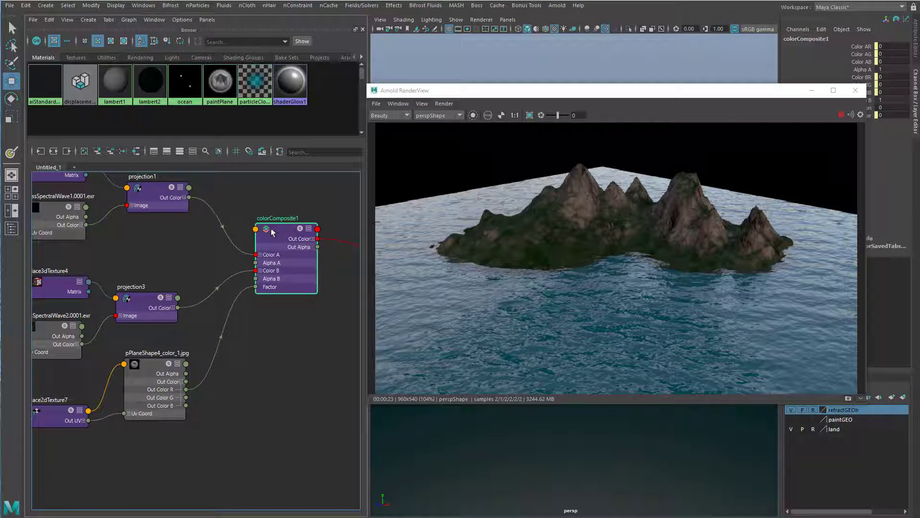